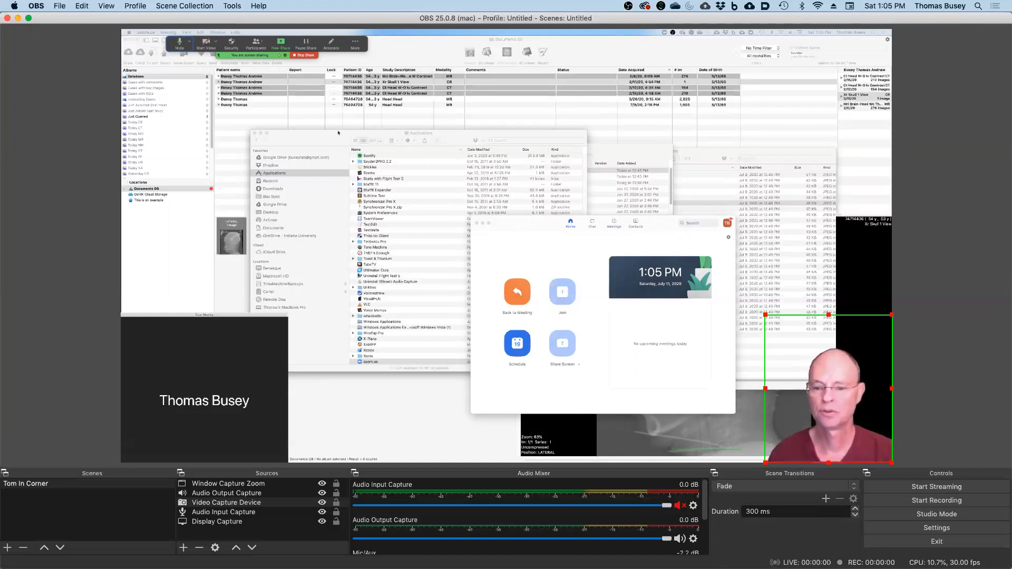
Step: Switch to Google Chrome, search for "obs" in a new window, and open the Open Broadcaster Software website
key(super+Tab)
key(super+Tab)
key(super+Tab)
key(super+Tab)
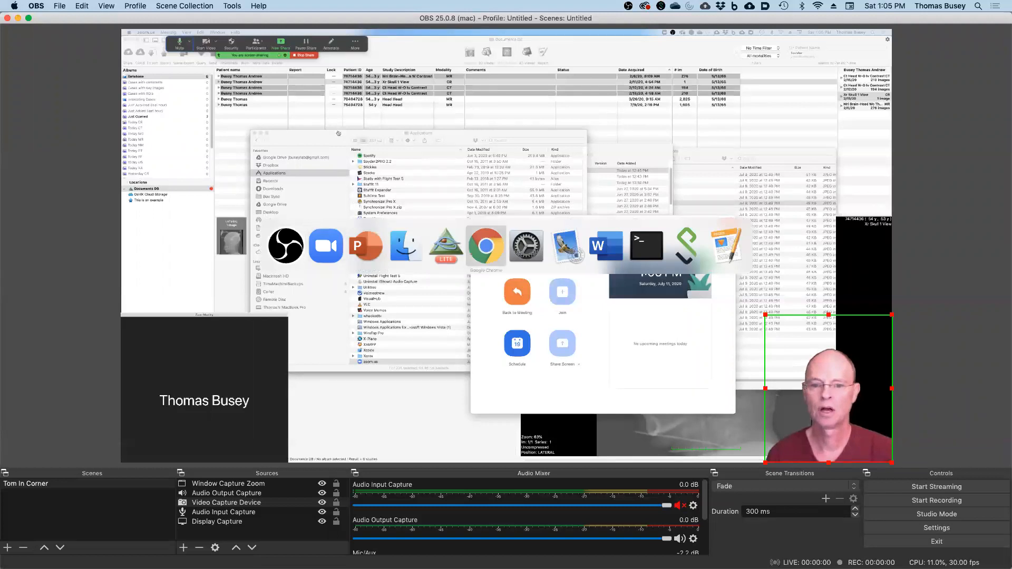
key(super+n)
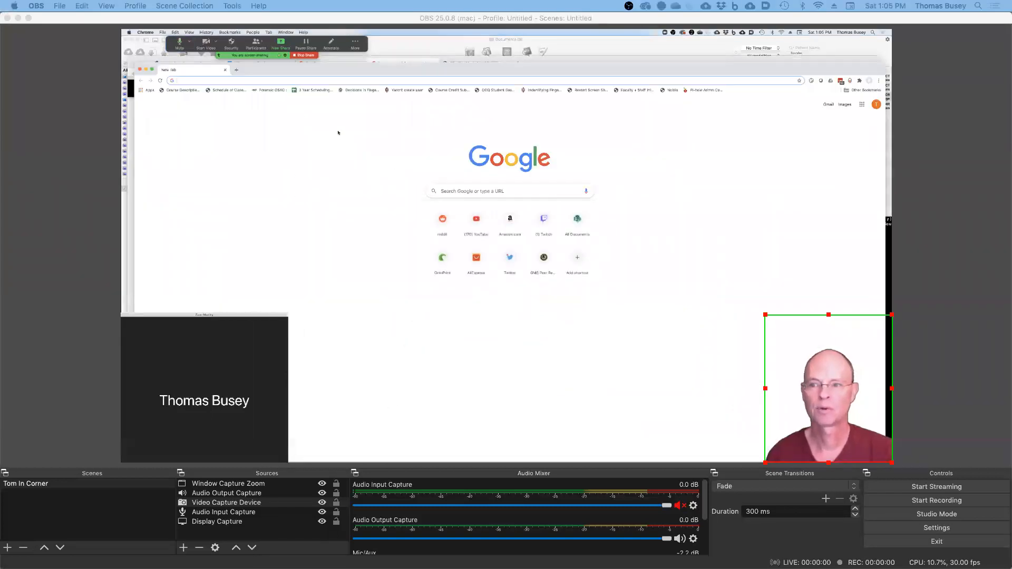
text(obs)
key(Return)
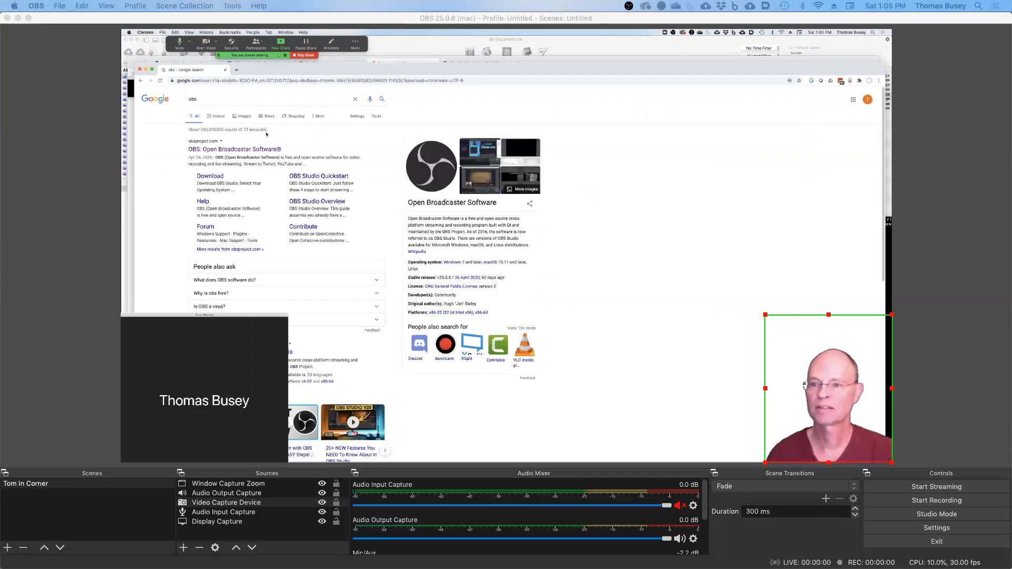
click(250, 152)
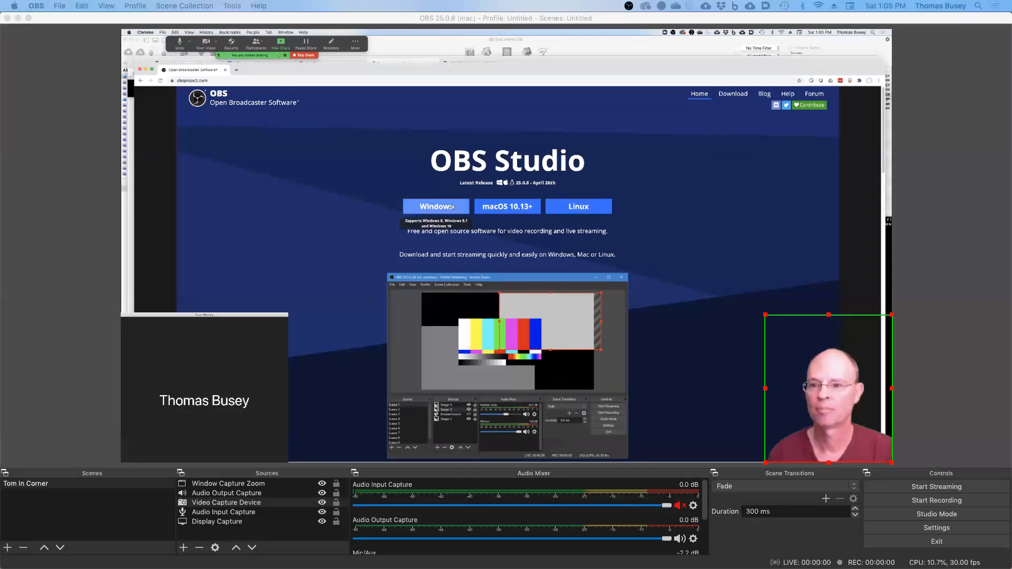
Step: Switch to OBS, inspect the window, display and video capture sources, and shift the captured browser window slightly up and to the left
key(super+Tab)
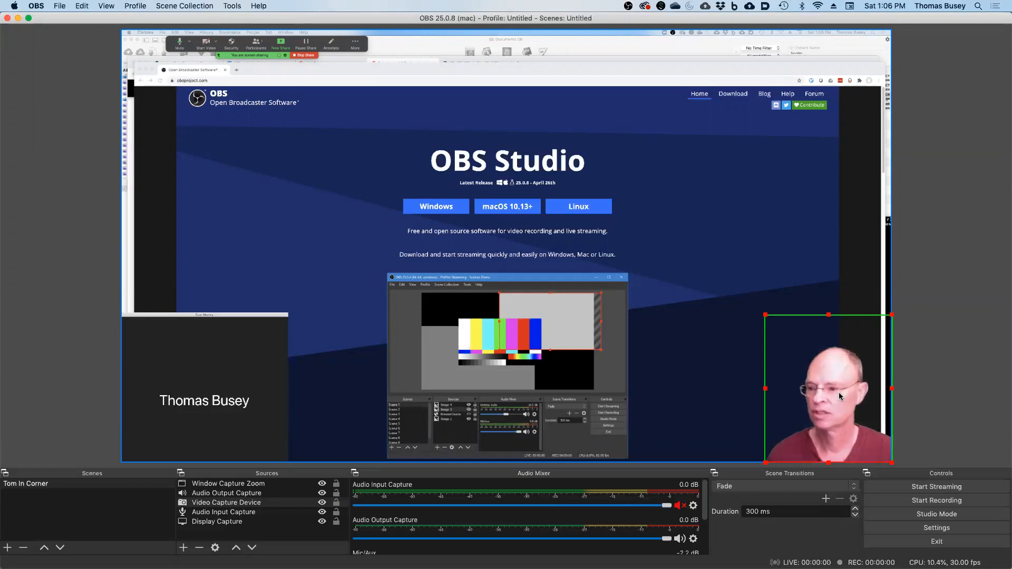
click(234, 488)
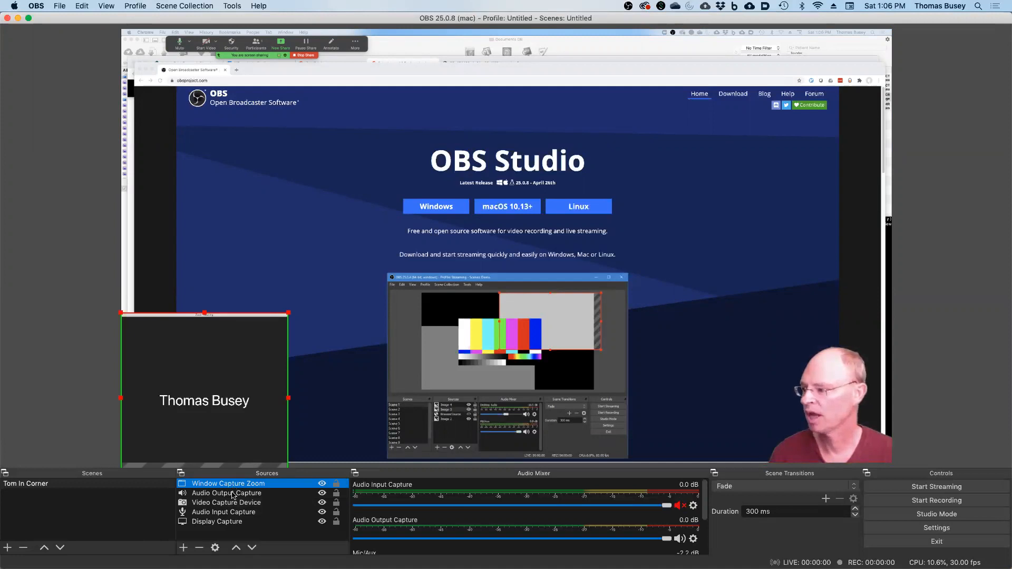
click(230, 523)
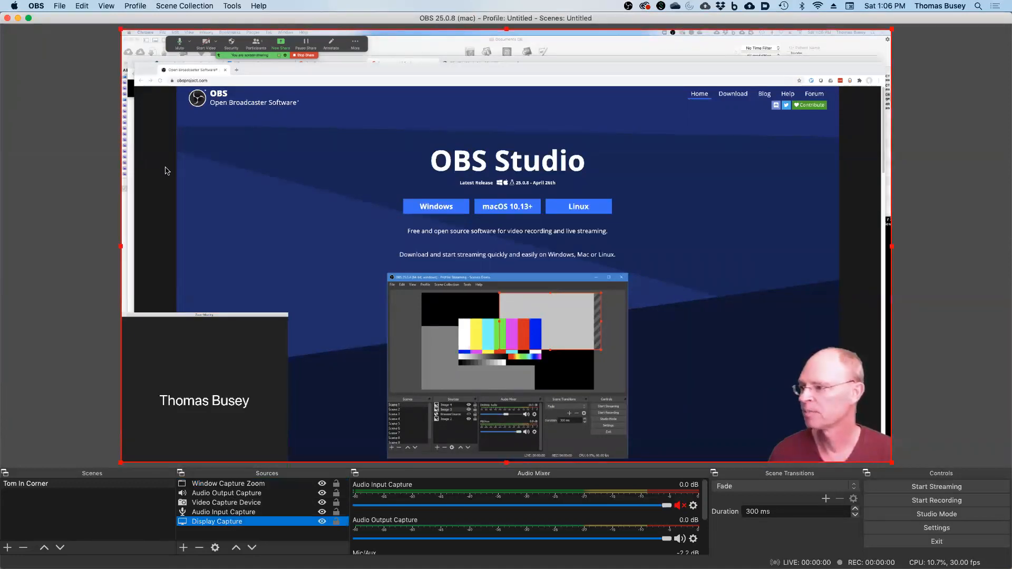
mouse_move(352, 74)
mouse_down()
mouse_move(415, 78)
mouse_move(330, 81)
mouse_move(337, 64)
mouse_up()
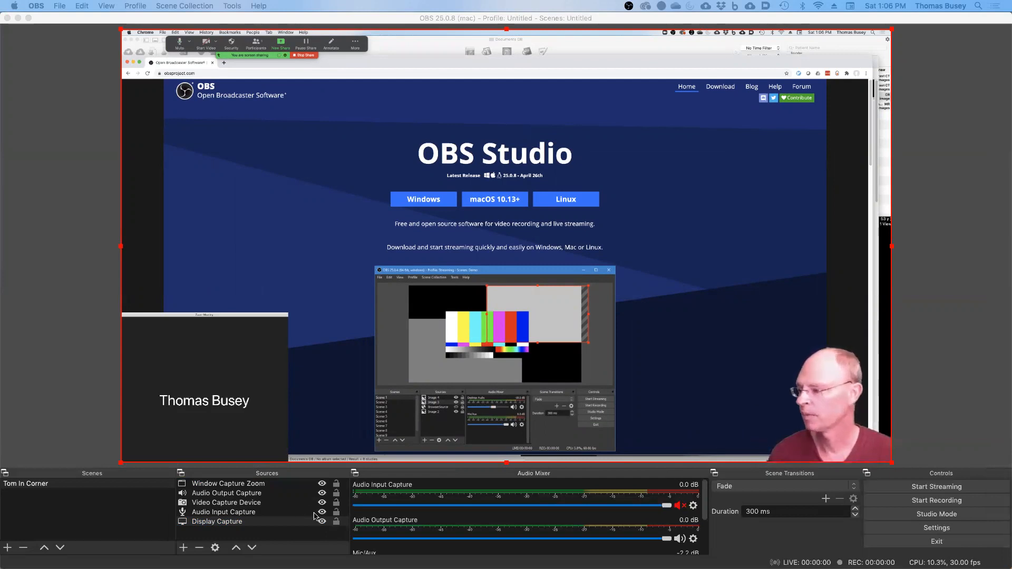
click(258, 503)
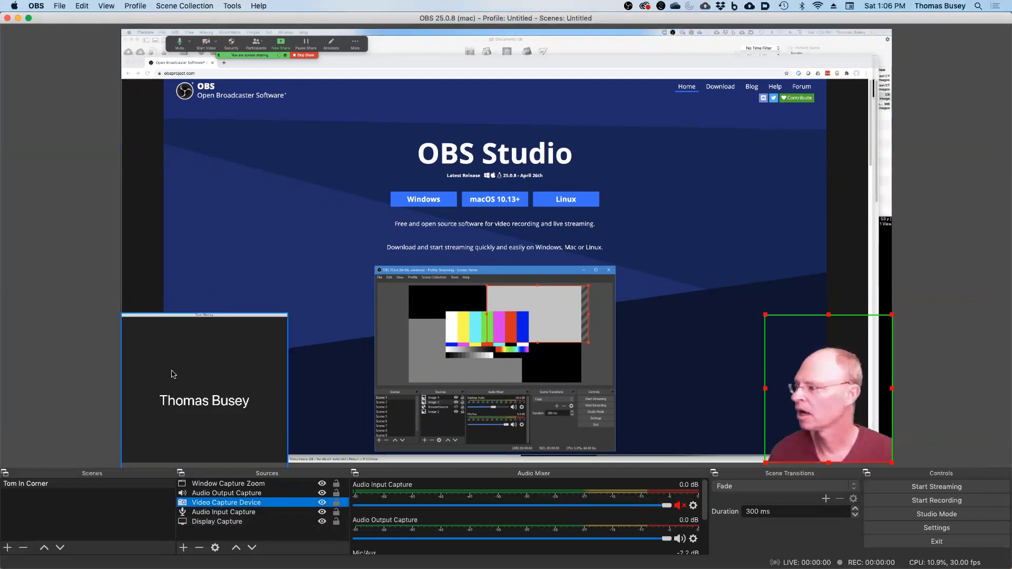
Step: Remove the Window Capture Zoom source from the scene
click(236, 449)
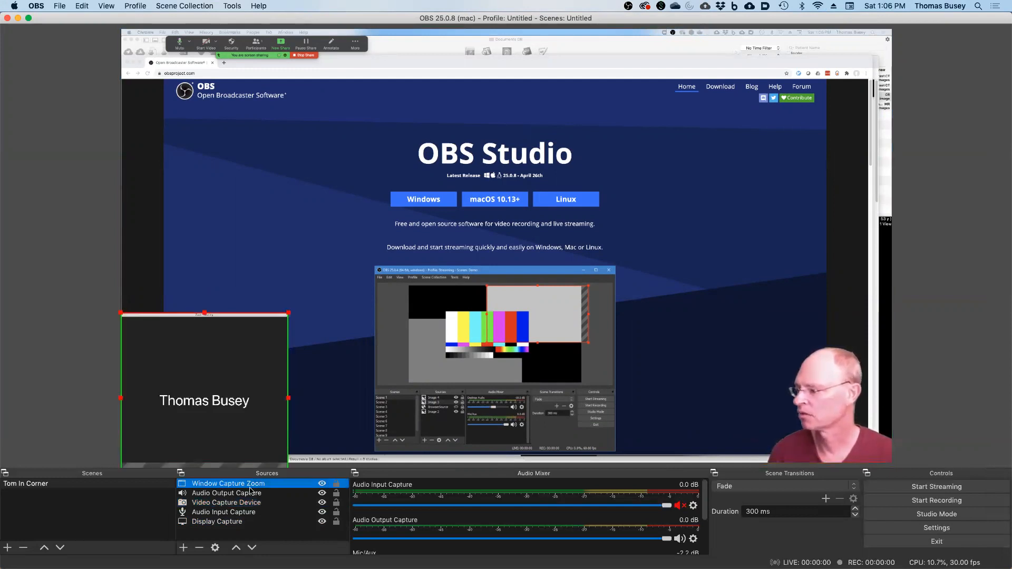
click(199, 548)
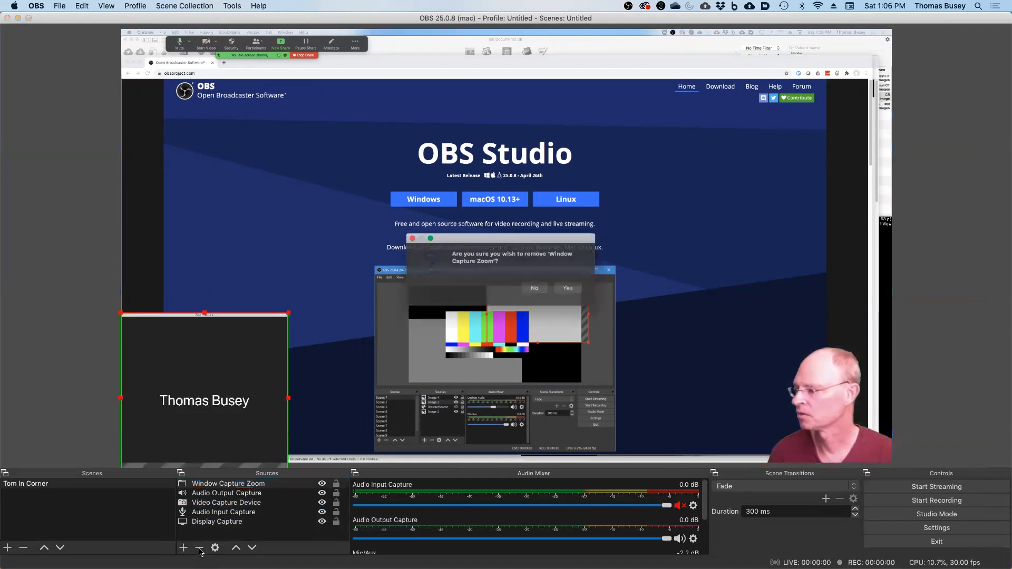
click(576, 291)
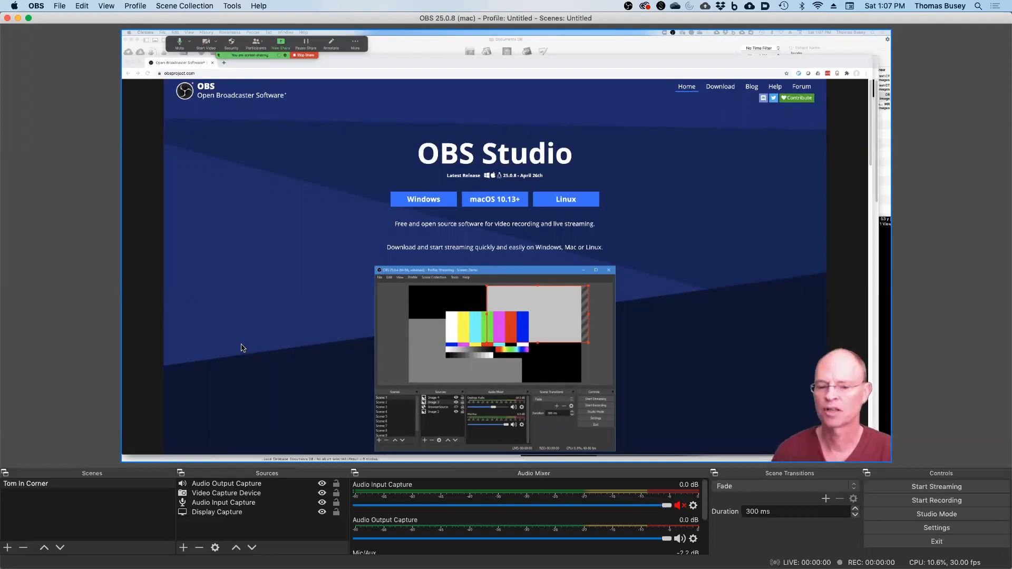
Step: Open the filters of the Video Capture Device source and view the Color Correction settings
click(244, 495)
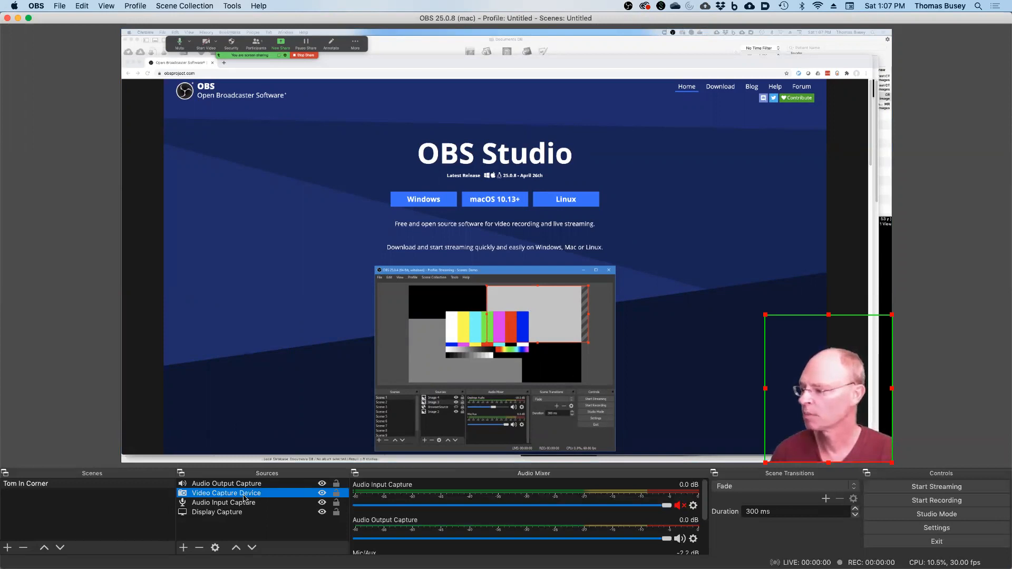
right_click(244, 498)
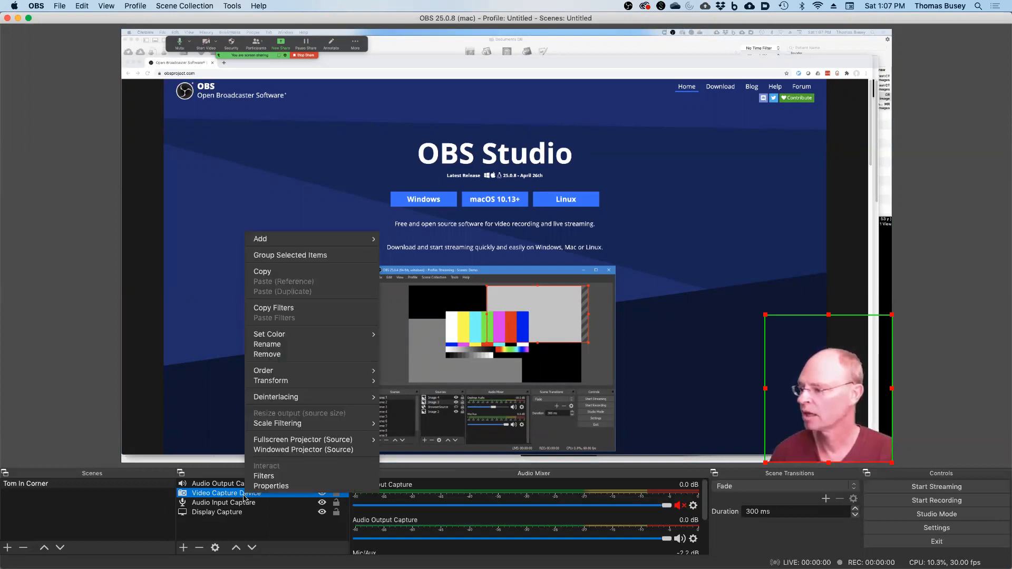
click(262, 477)
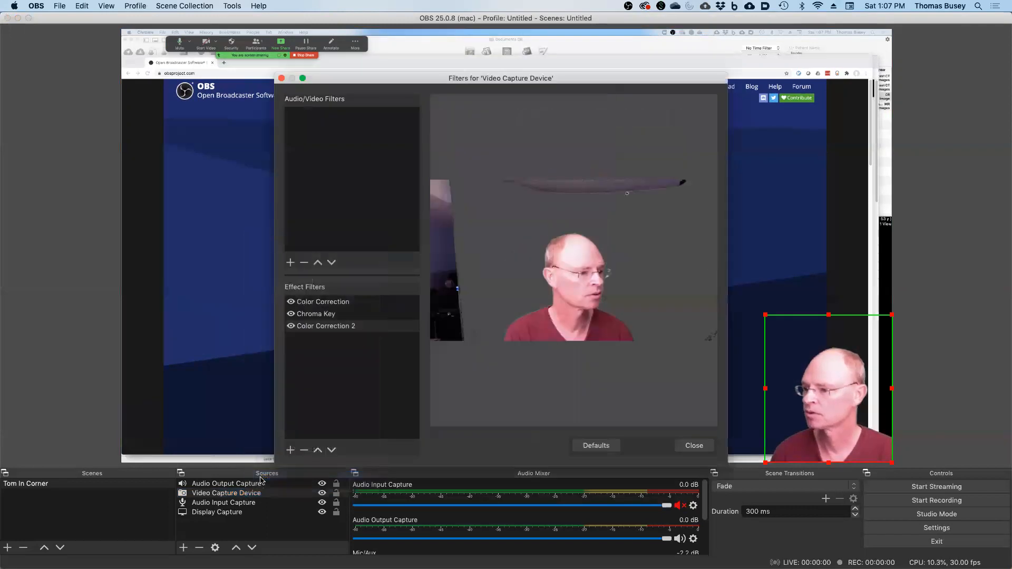
click(335, 303)
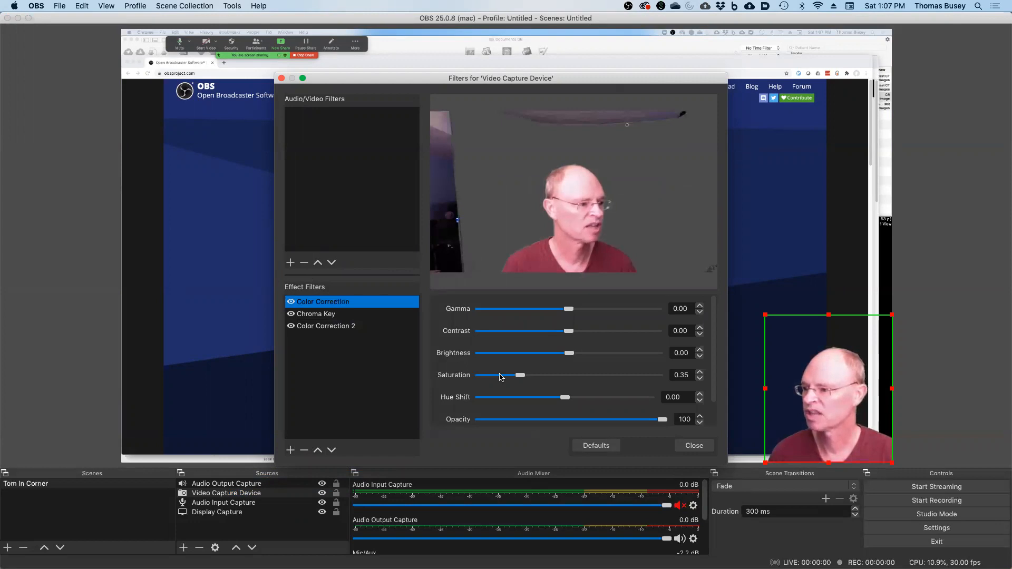
Step: Set the Chroma Key filter to similarity 201, smoothness 1 and key color spill reduction 103, and close the filters window
click(351, 315)
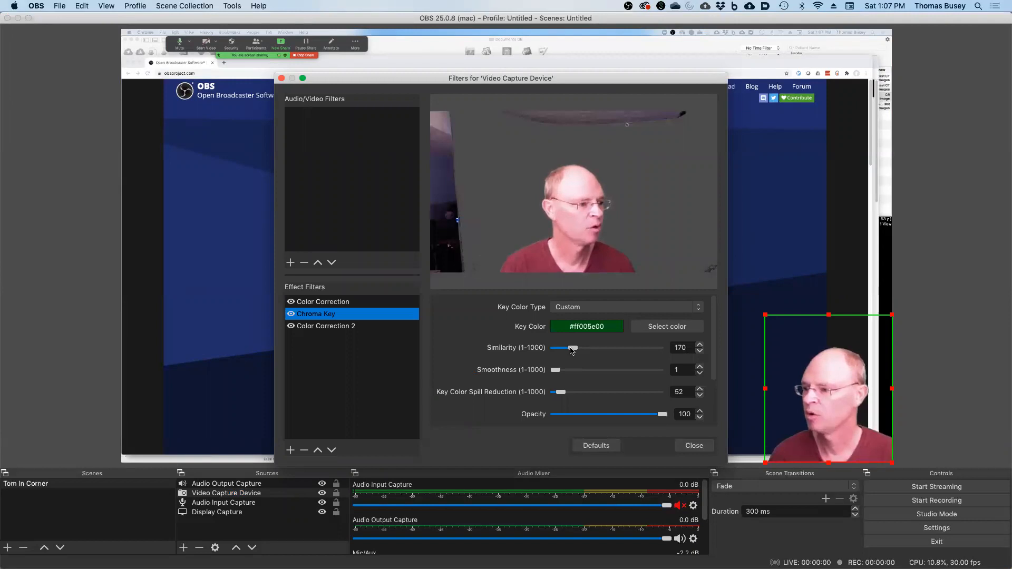
drag(569, 349, 551, 352)
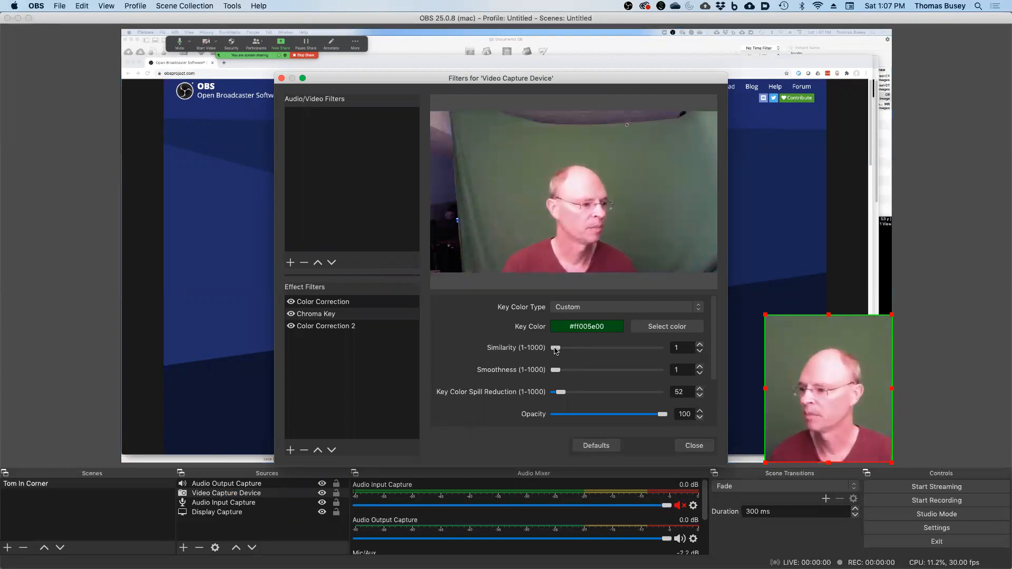
mouse_move(555, 349)
mouse_down()
mouse_move(607, 347)
mouse_move(574, 348)
mouse_up()
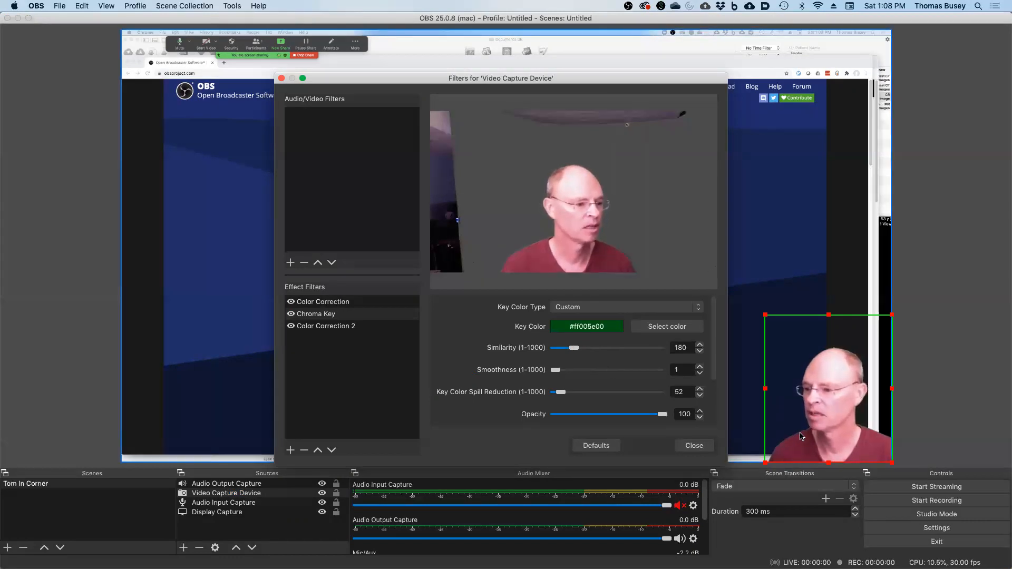
drag(556, 373, 569, 352)
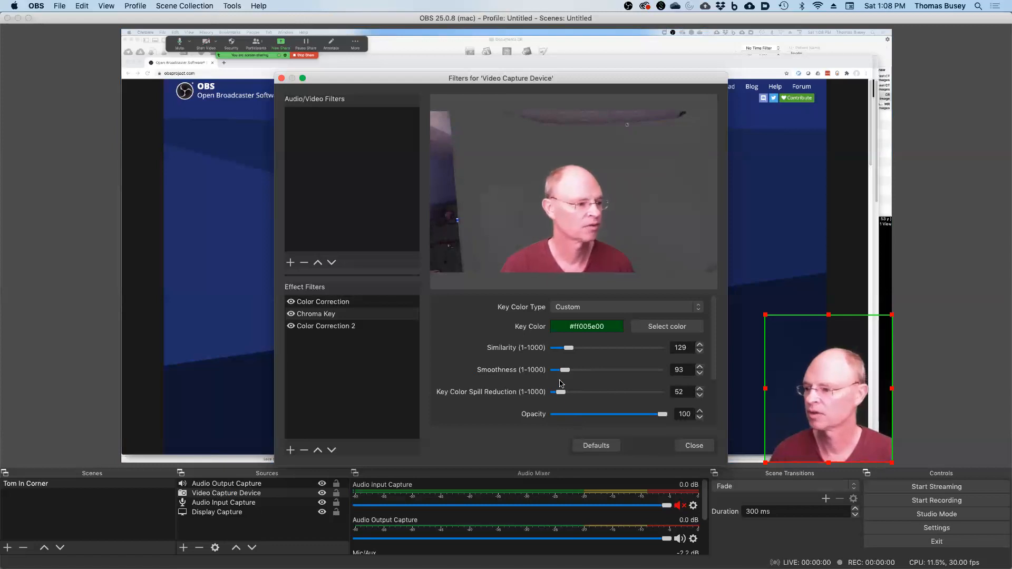
drag(564, 370, 576, 351)
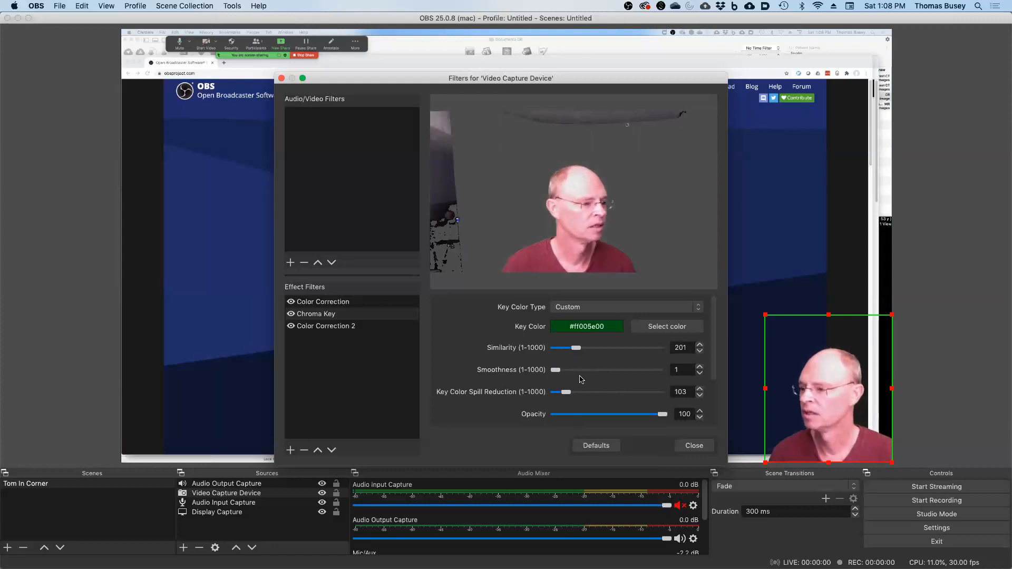
click(684, 451)
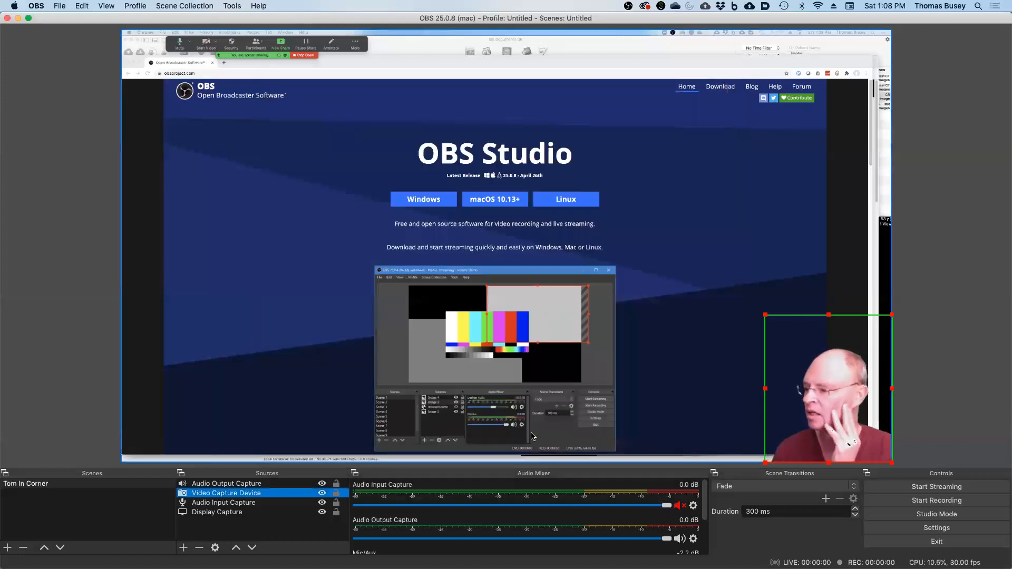
Step: Review the Video Capture Device filters again and set the saturation of Color Correction 2 to -0.38
right_click(269, 494)
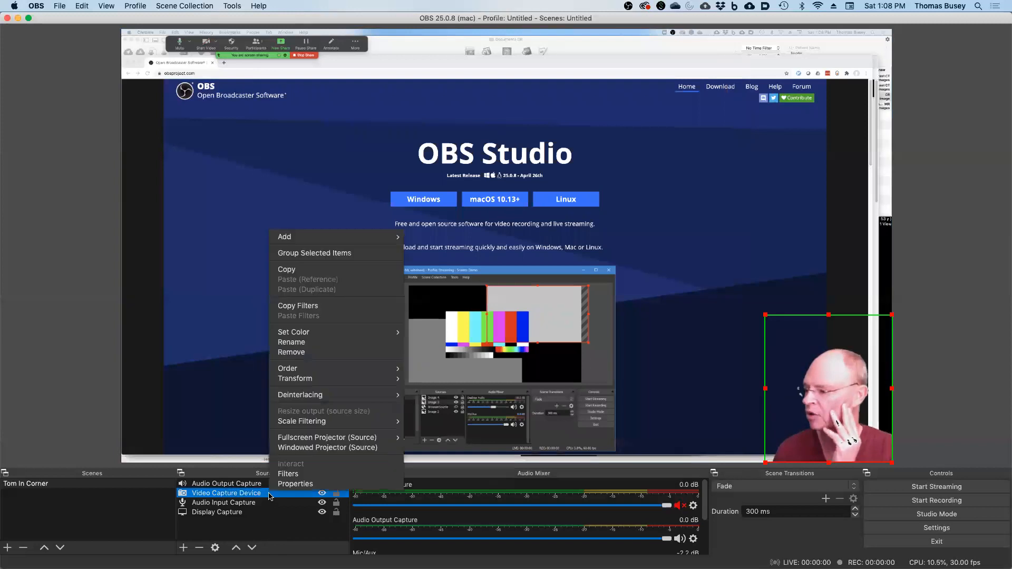
click(290, 476)
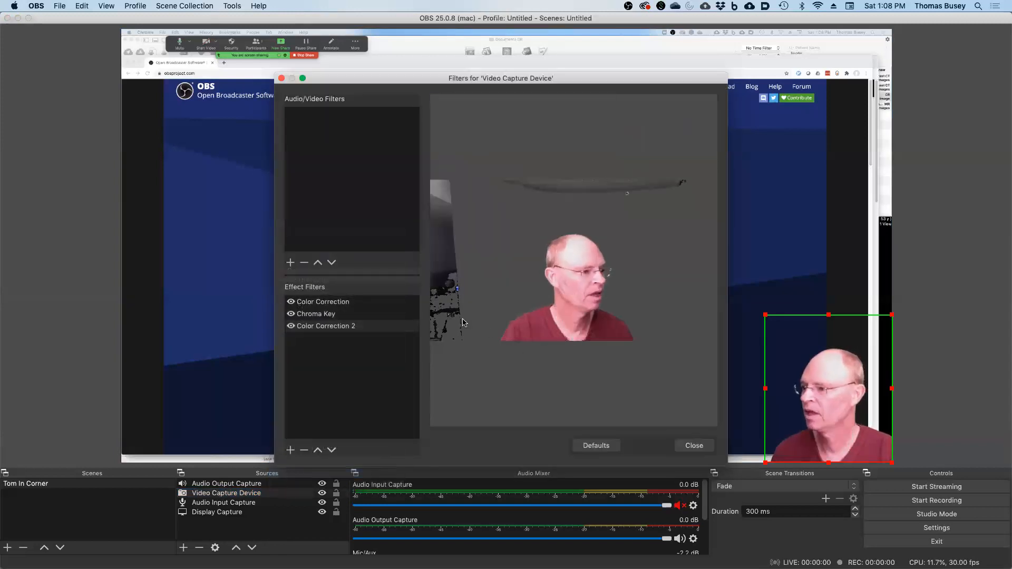
click(366, 303)
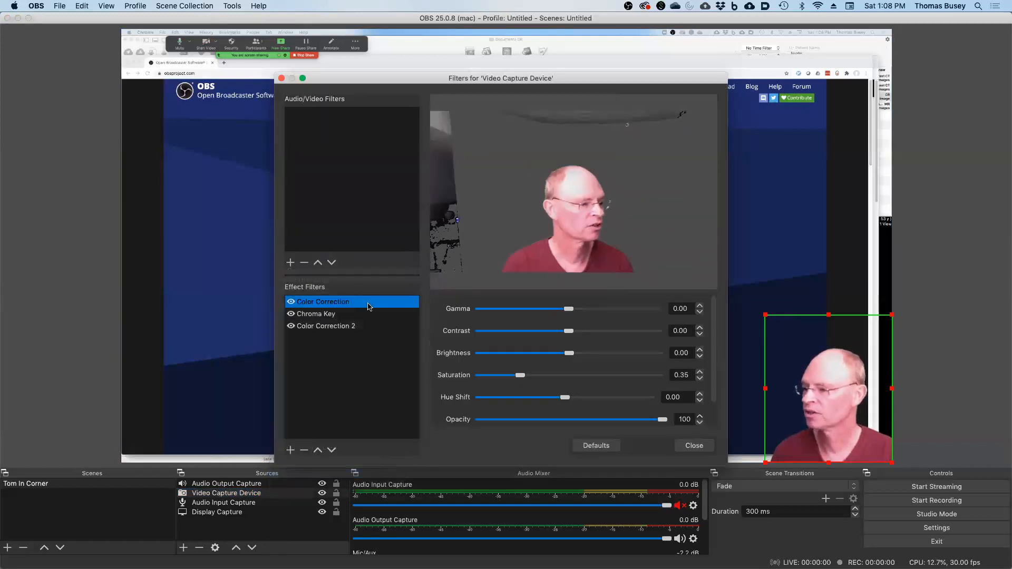
click(338, 316)
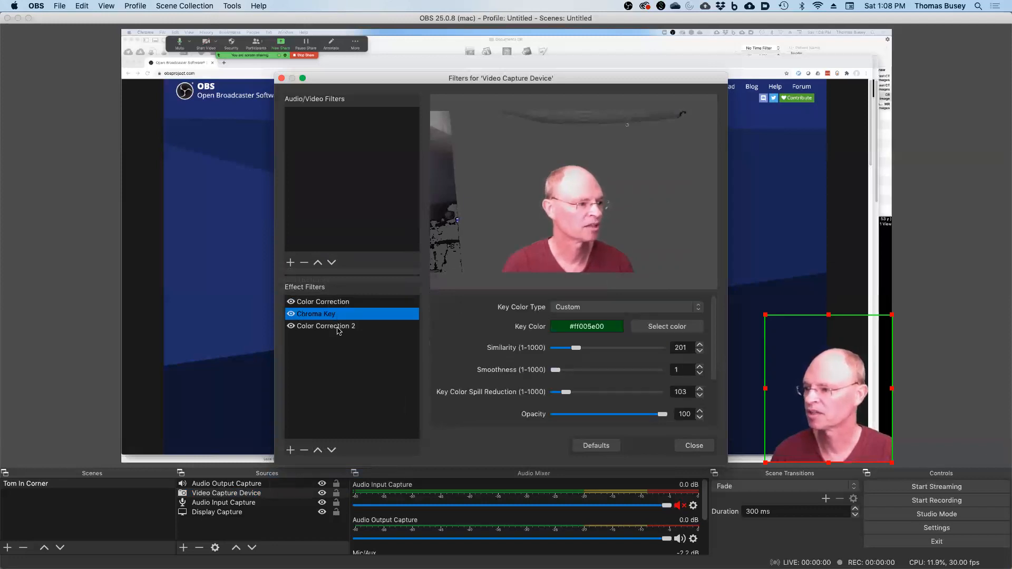
click(338, 326)
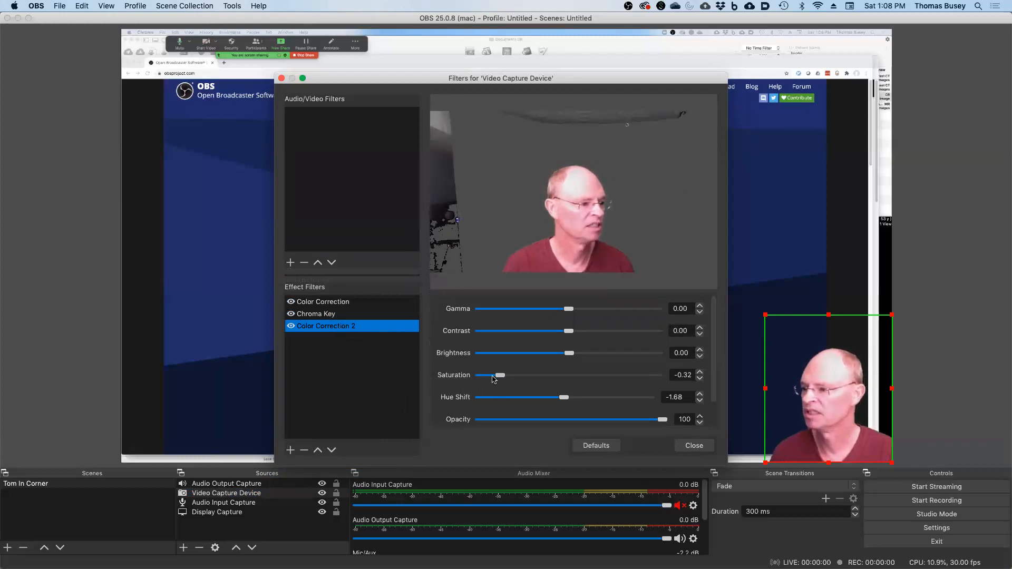
mouse_move(499, 380)
mouse_down()
mouse_move(509, 375)
mouse_move(499, 377)
mouse_up()
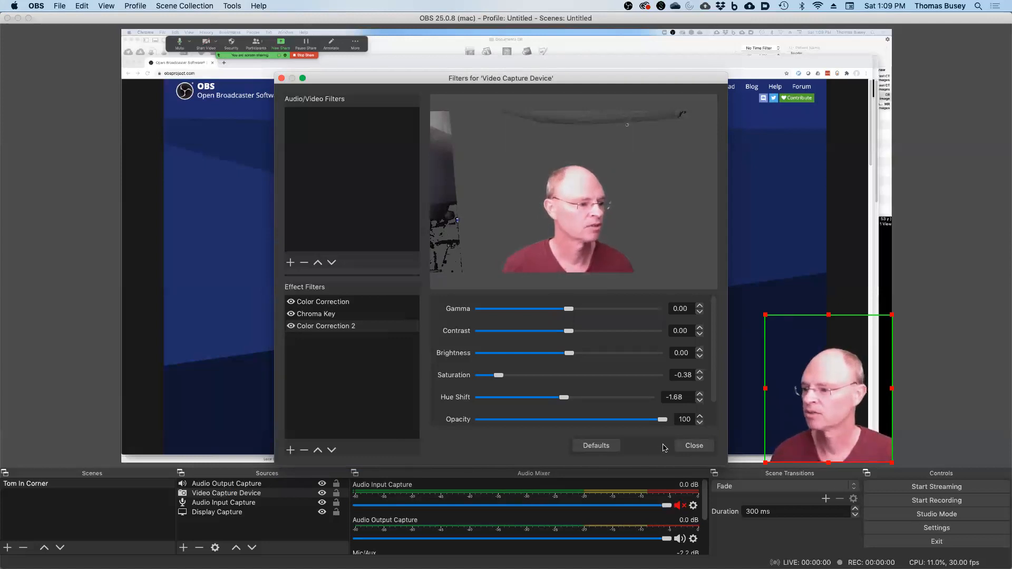
click(694, 445)
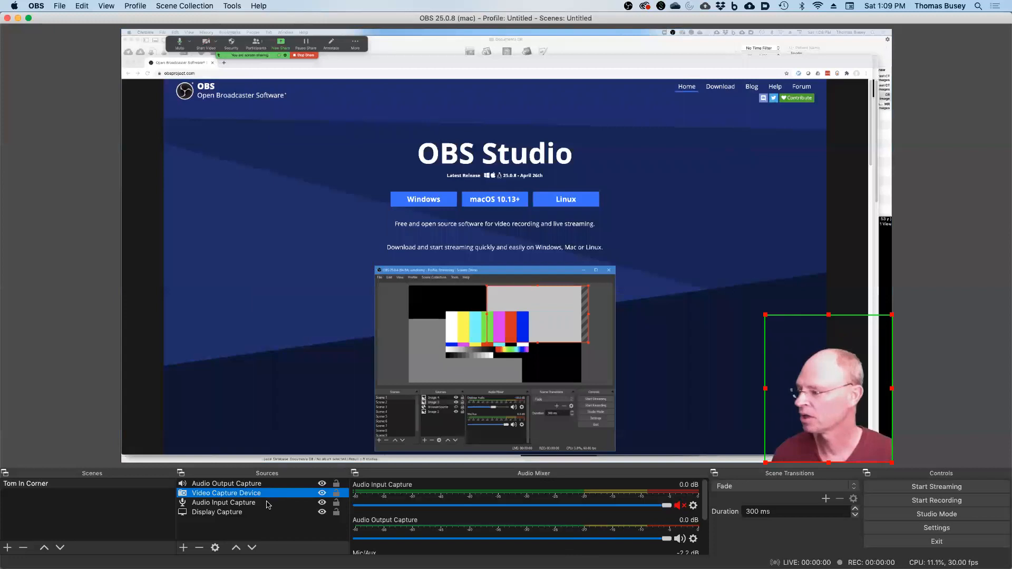
Step: Check the Audio Input Capture and Audio Output Capture sources and the Mic/Aux levels in the audio mixer
click(269, 503)
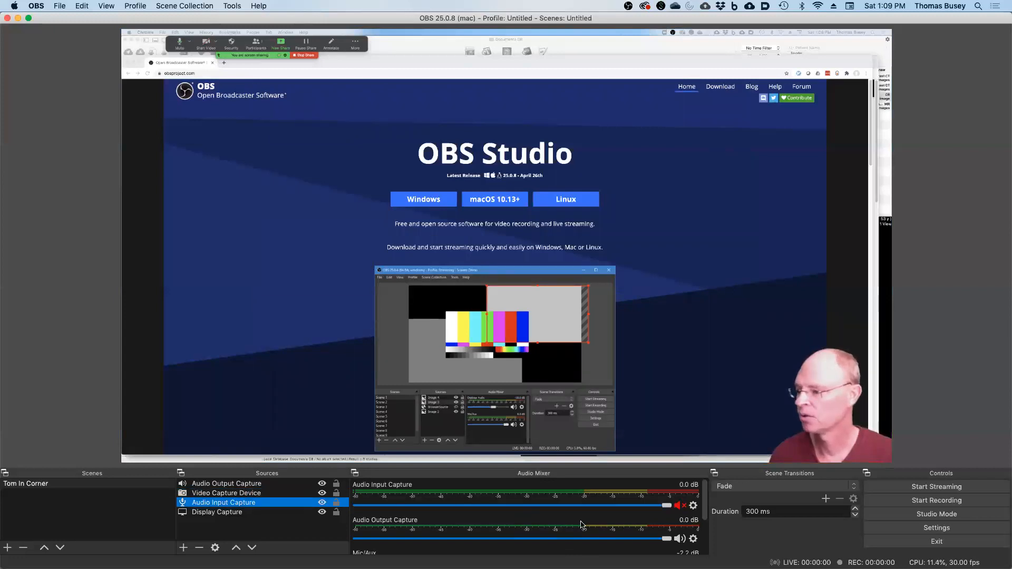
scroll(591, 532, down, 3)
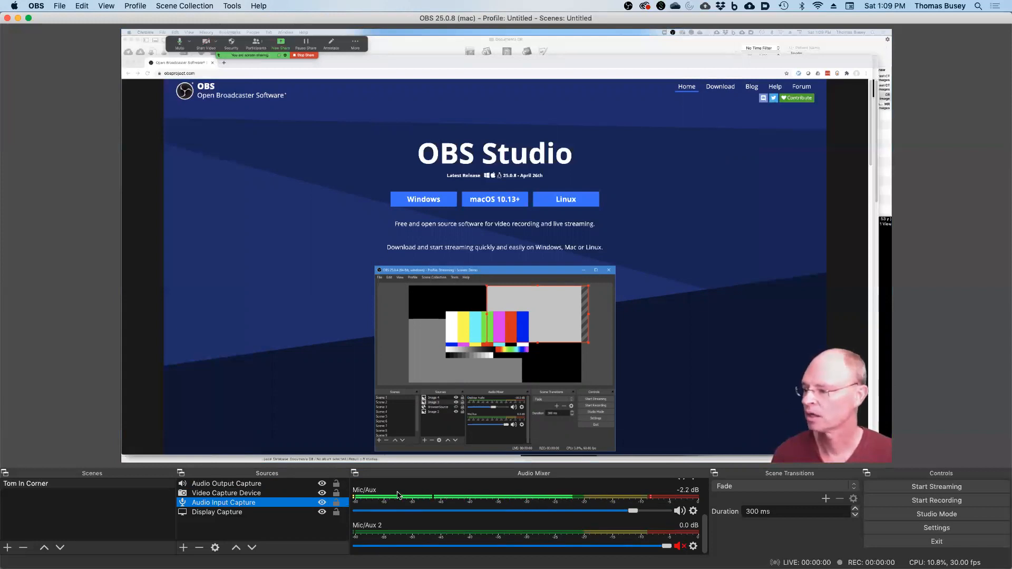
click(238, 484)
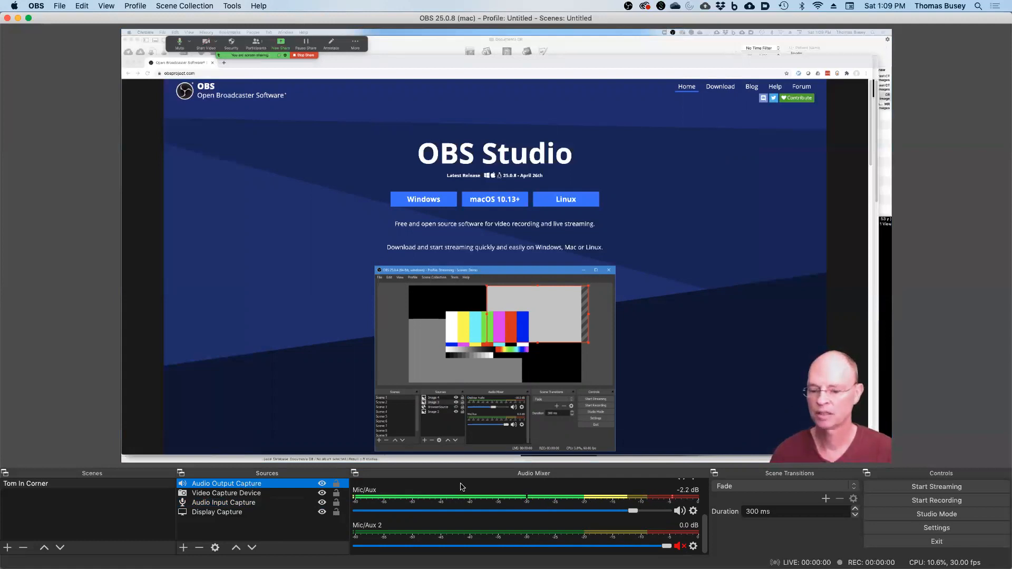
Step: Bring OsiriX Lite to the front of the captured display and return to OBS
key(super+Tab)
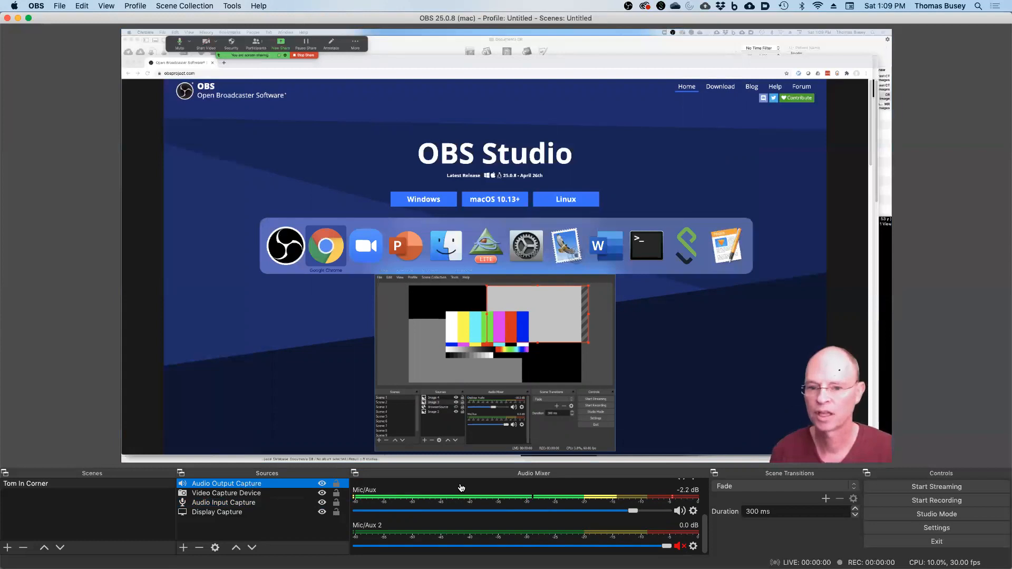
key(super+Tab)
key(super+Tab)
key(super+Tab)
key(super+Tab)
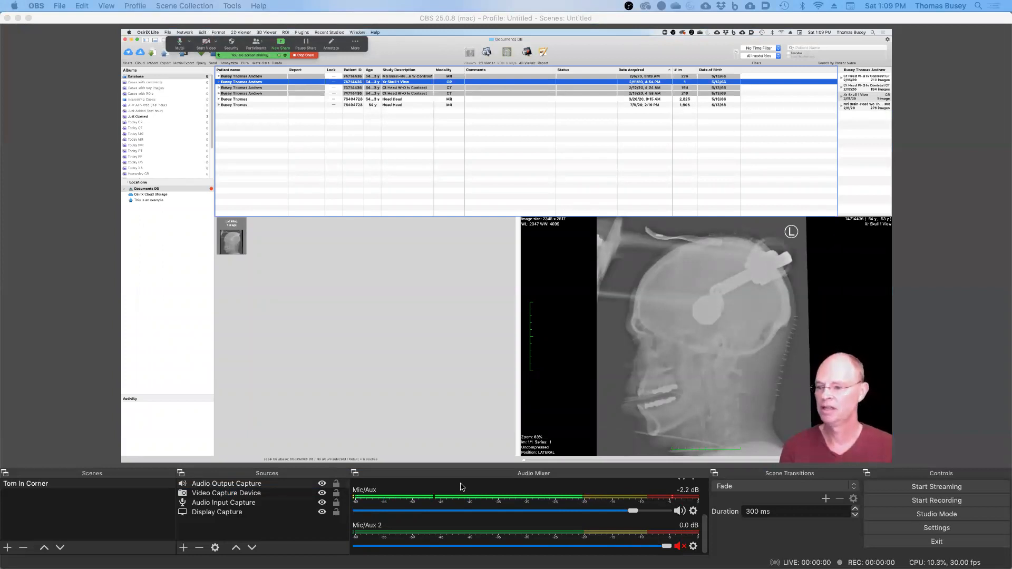
click(462, 486)
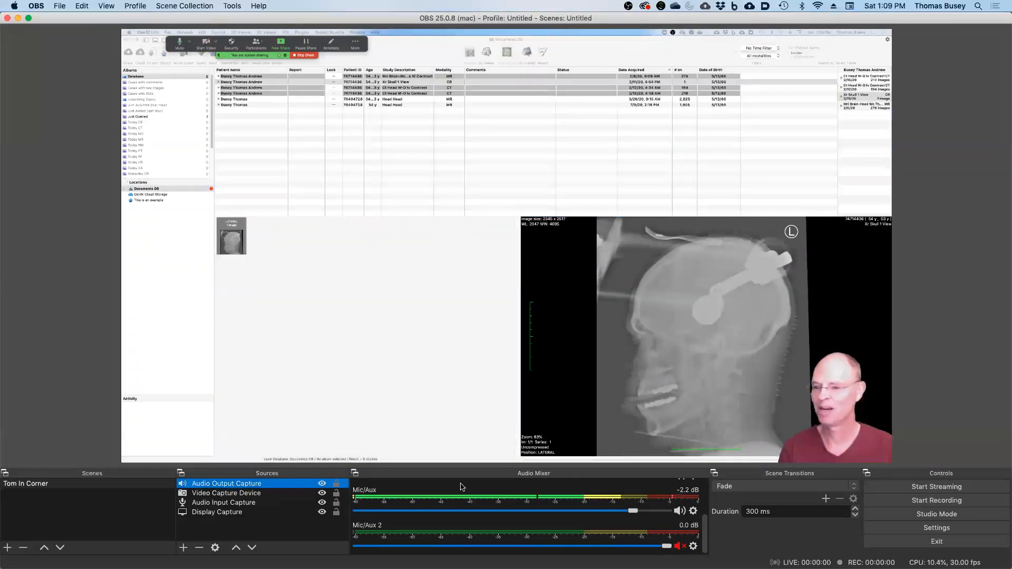
Step: Bring the browser showing the OBS Studio website to the front of the captured display and start recording in OBS
key(super+Tab)
key(super+Tab)
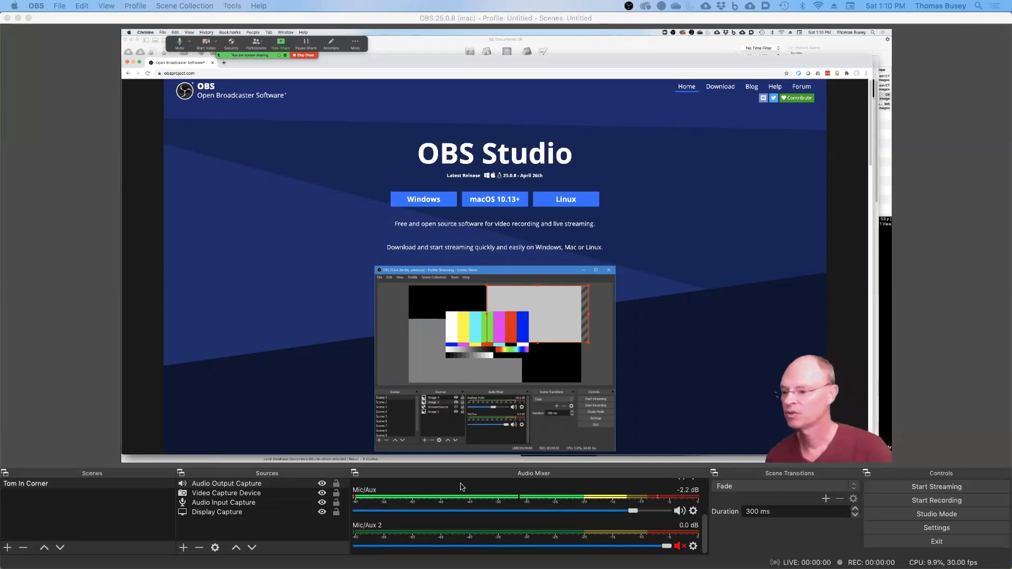
click(911, 501)
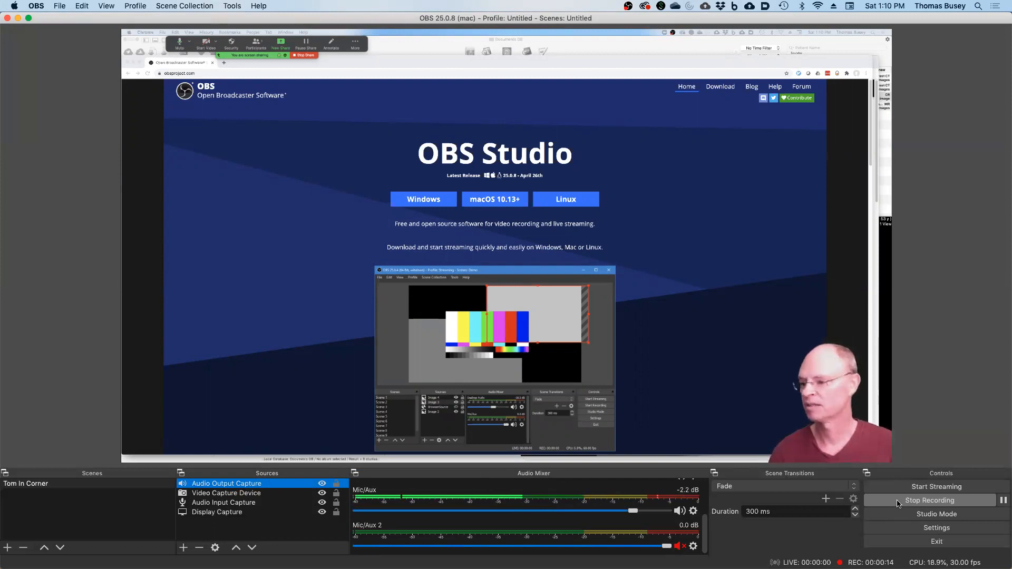
Step: Set the Chroma Key similarity of the Video Capture Device to 180, close its filters and stop the recording
click(248, 493)
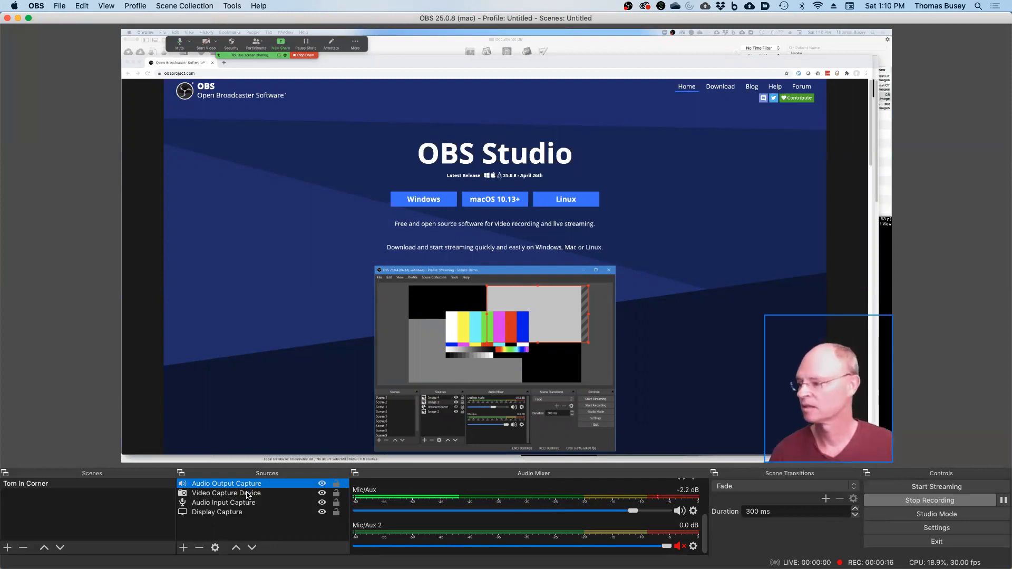
right_click(248, 496)
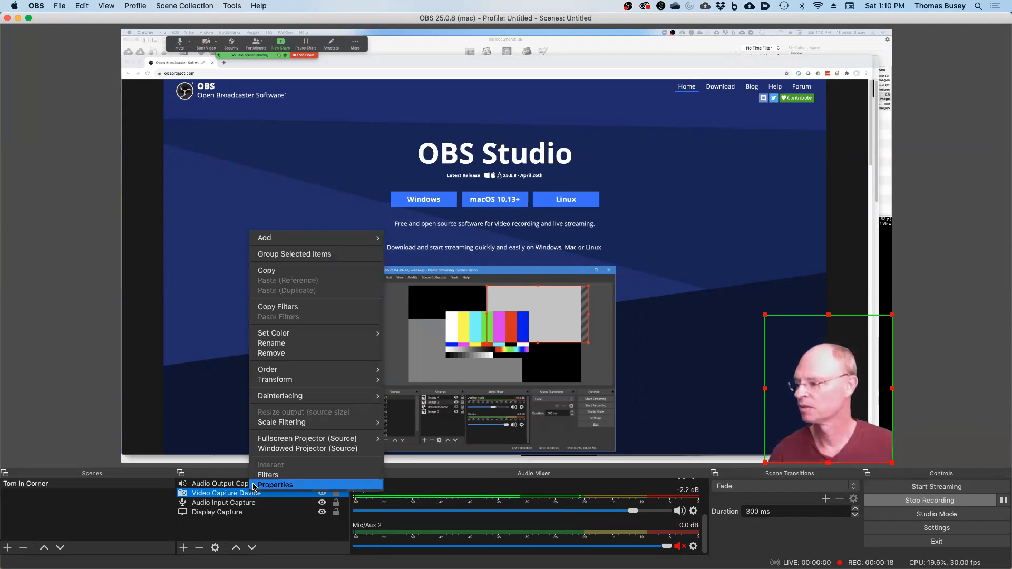
click(268, 475)
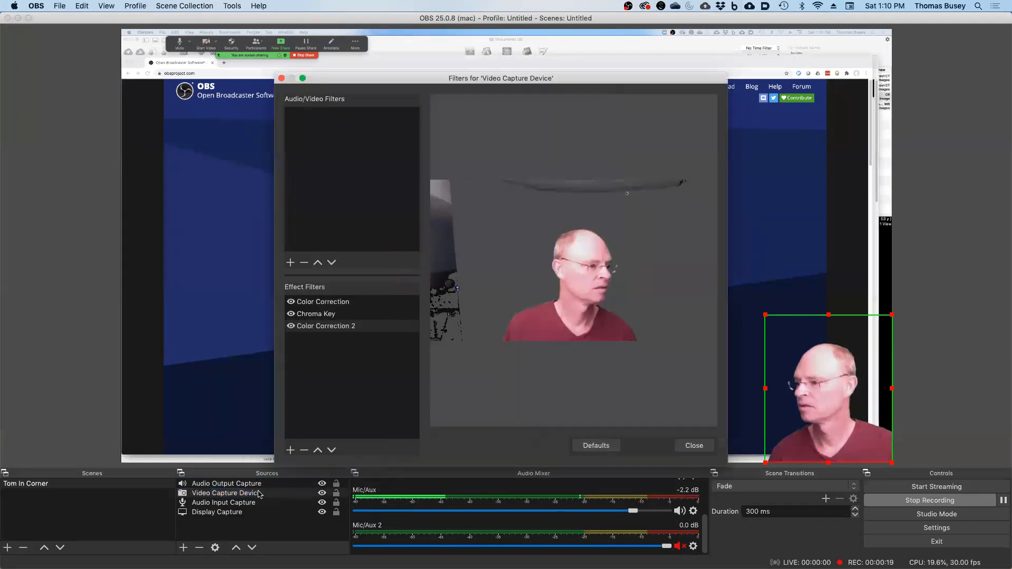
click(317, 314)
drag(576, 349, 574, 351)
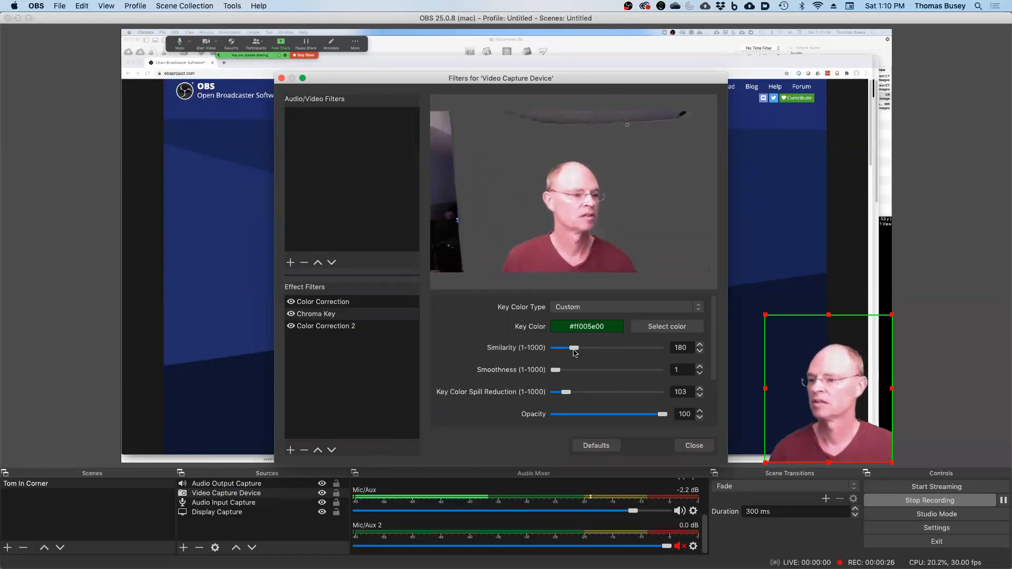
click(694, 445)
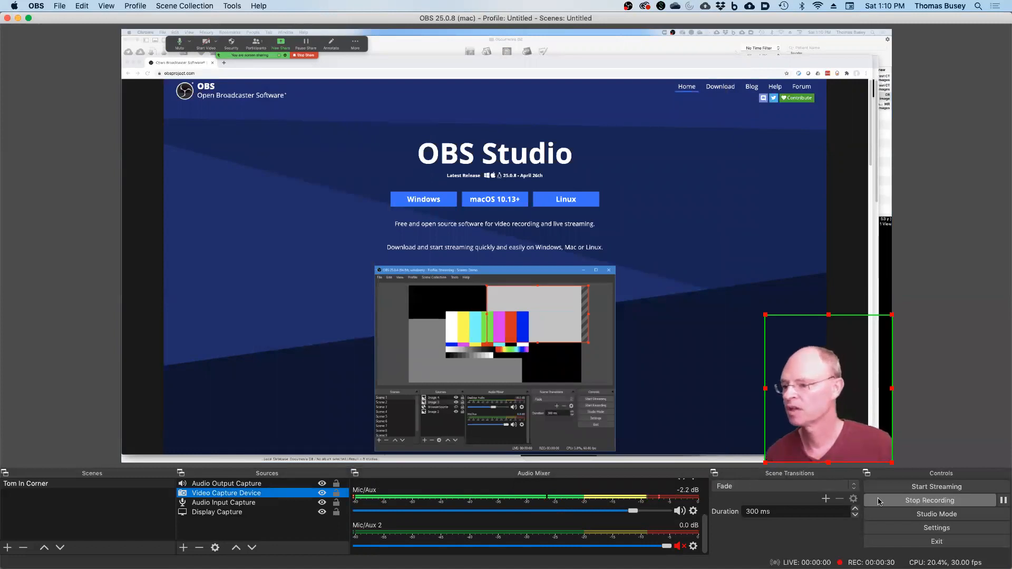
click(879, 501)
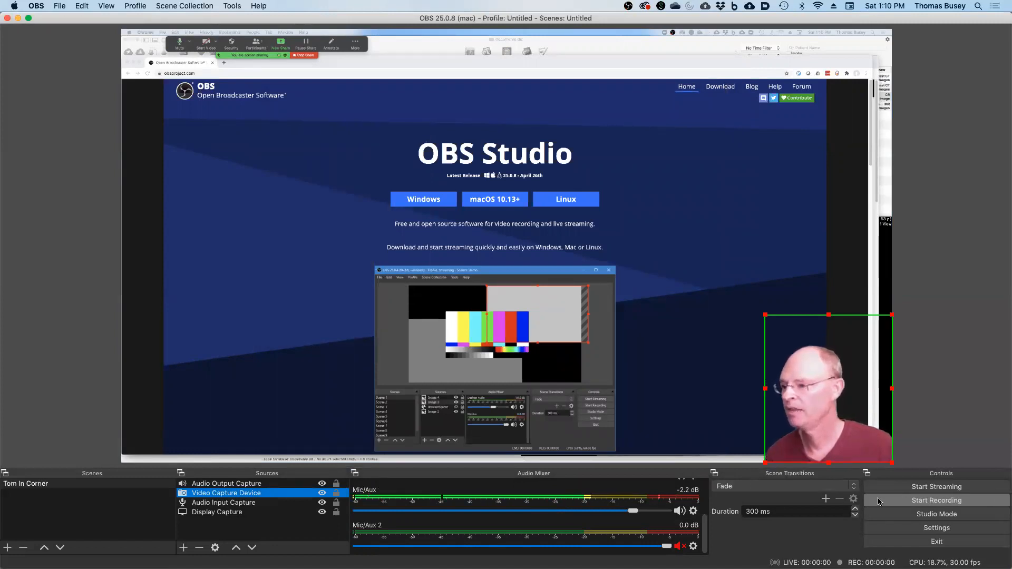
Step: Open the OBS preferences, review the Advanced settings including the recording filename formatting, and cancel the dialog
click(63, 7)
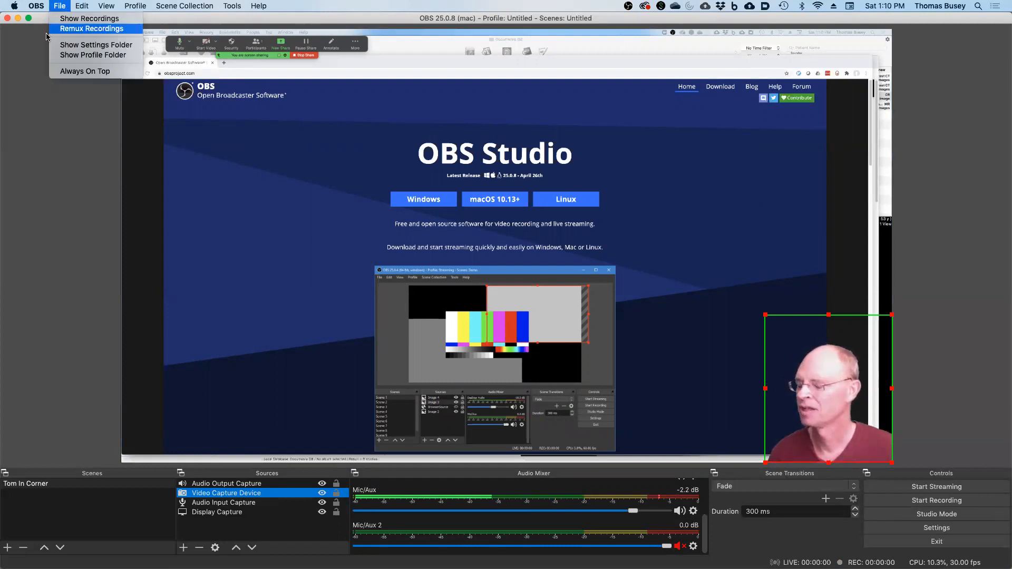
key(Right)
key(Left)
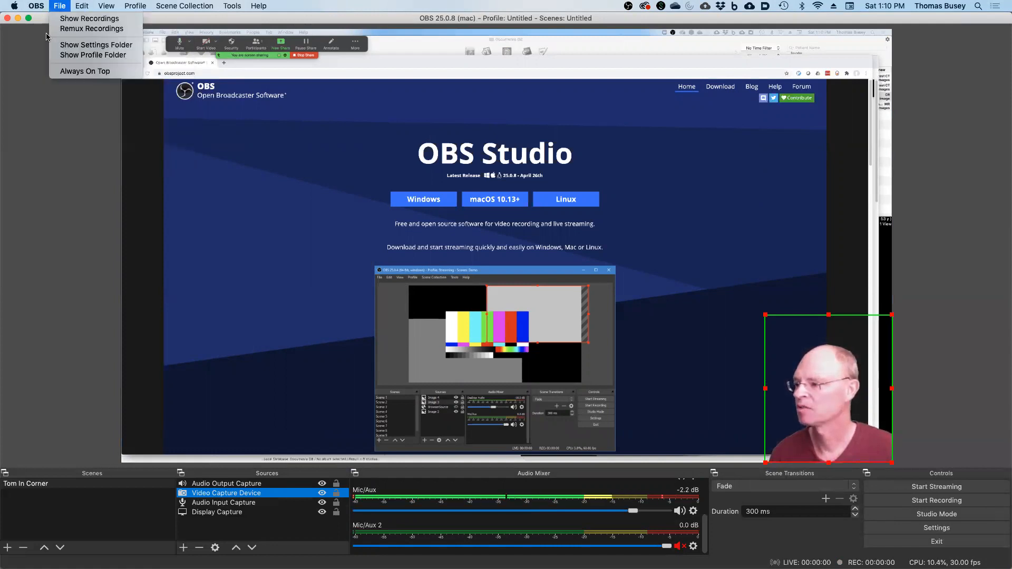
key(Right)
key(Left)
key(Left)
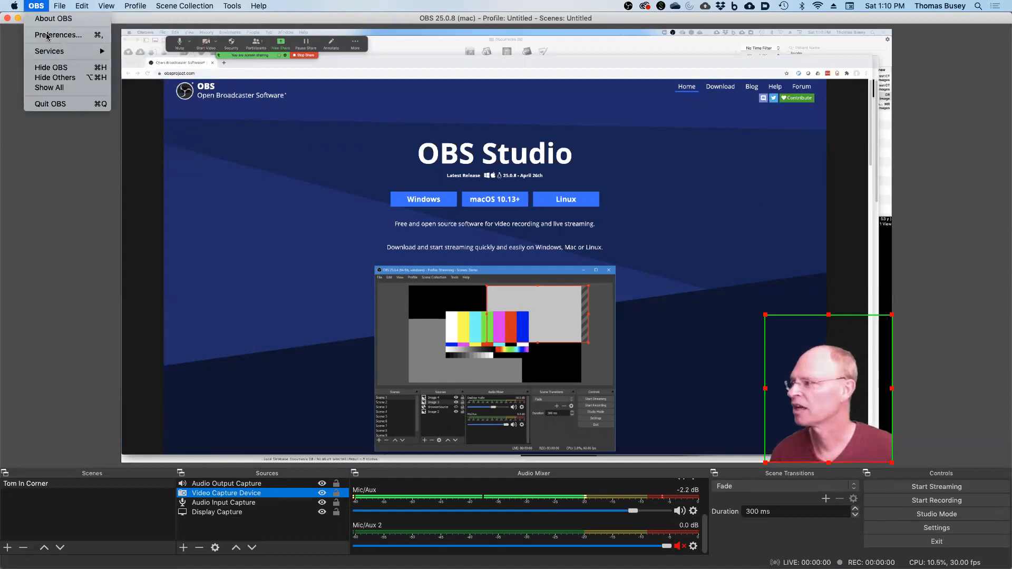
click(46, 36)
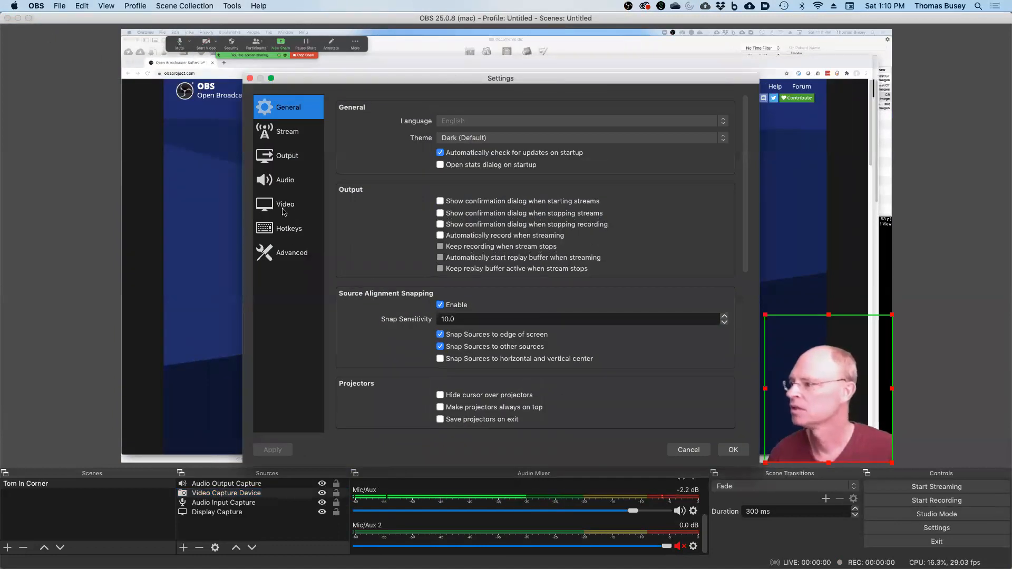
click(295, 257)
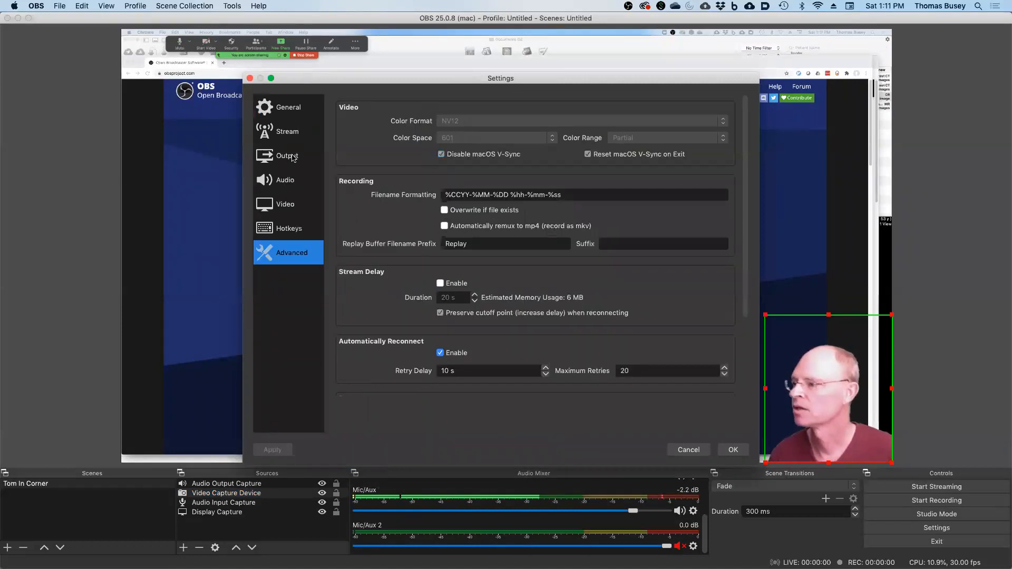
click(695, 454)
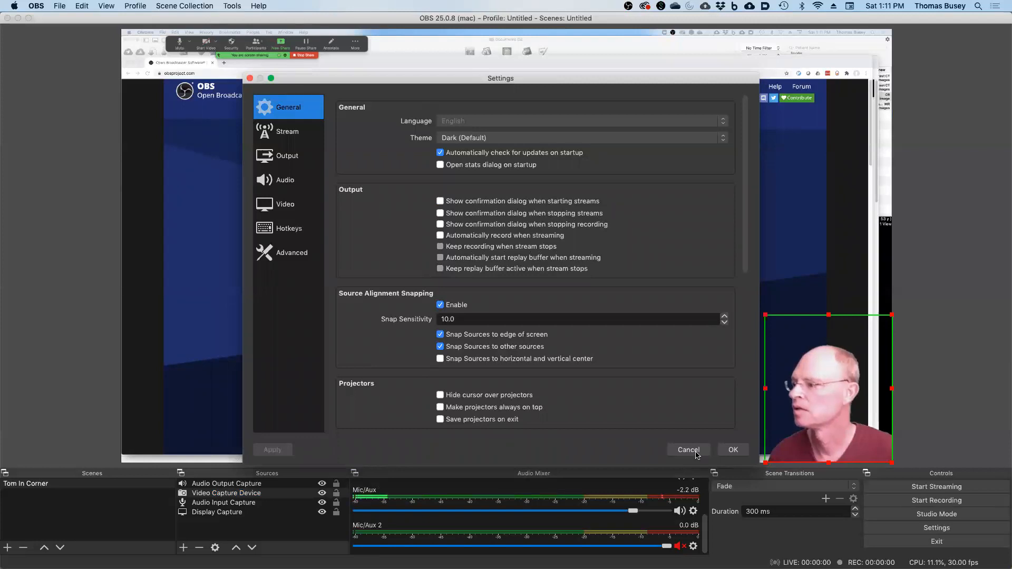
Step: Check the recording path, quality and format in the Output settings and dismiss the settings dialog
key(Down)
key(Down)
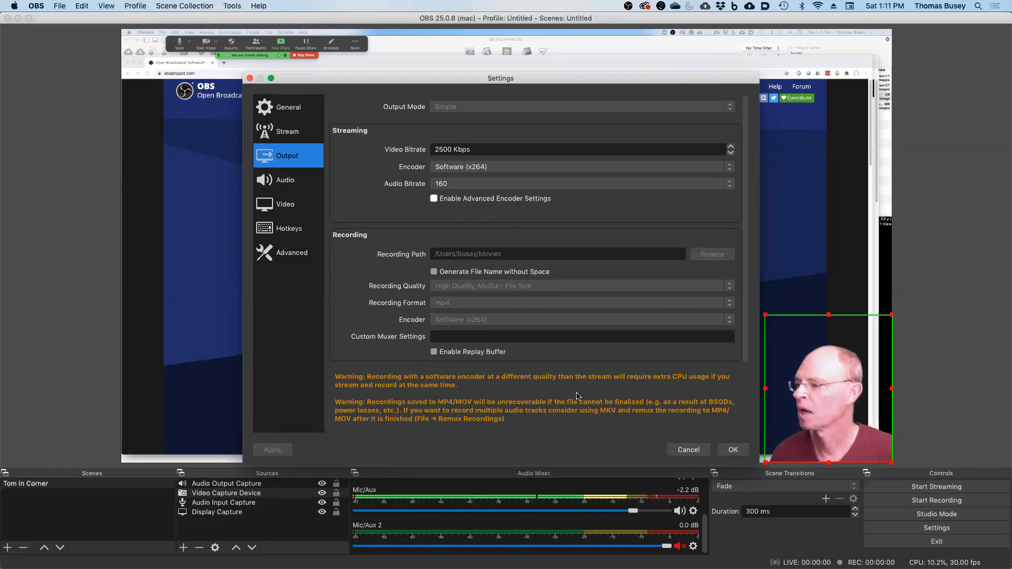
click(680, 449)
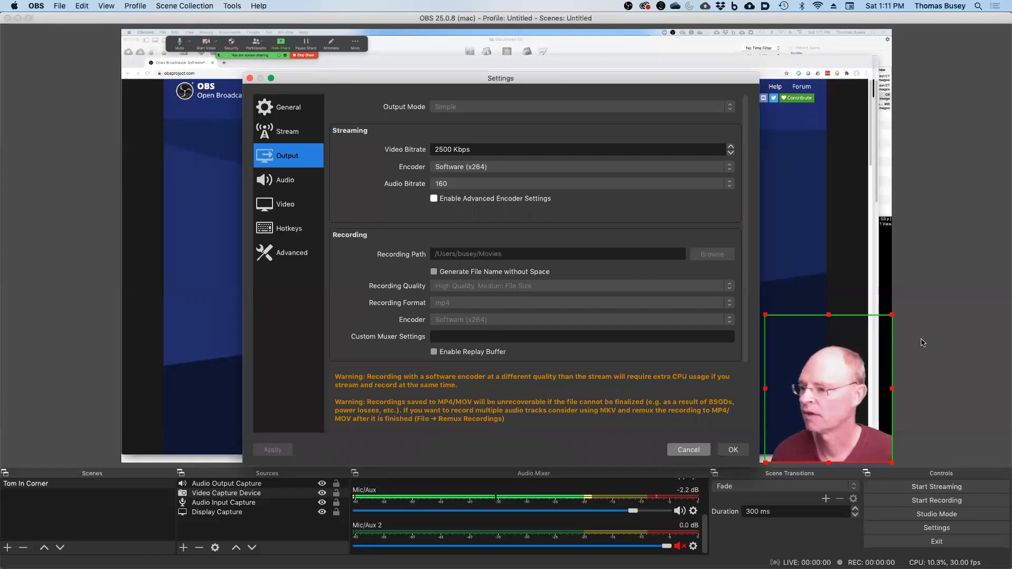
key(Escape)
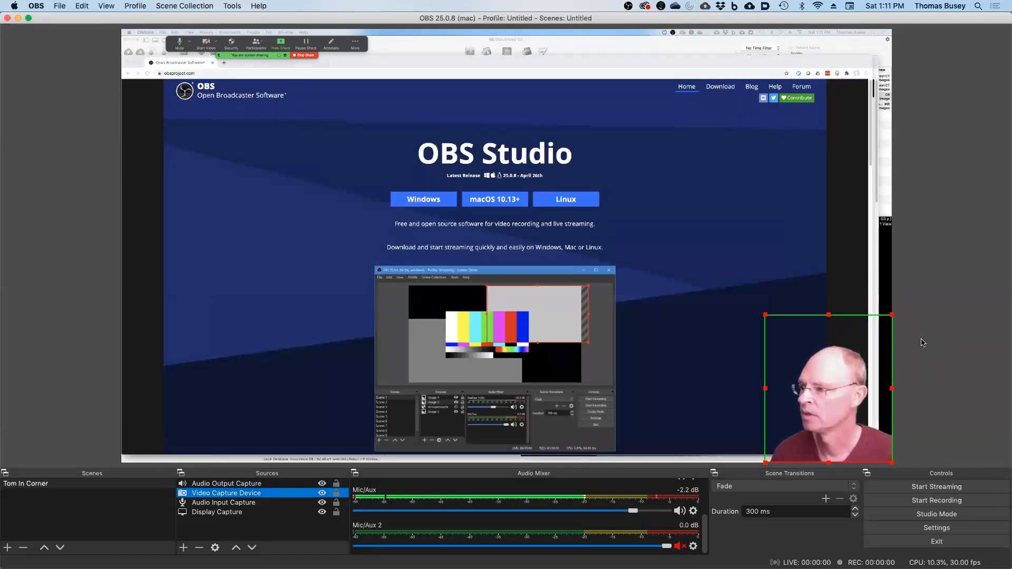
Step: Show the OBS recordings folder, play the newest mp4 recording in QuickTime Player, pause it and close the player window
click(60, 6)
click(89, 18)
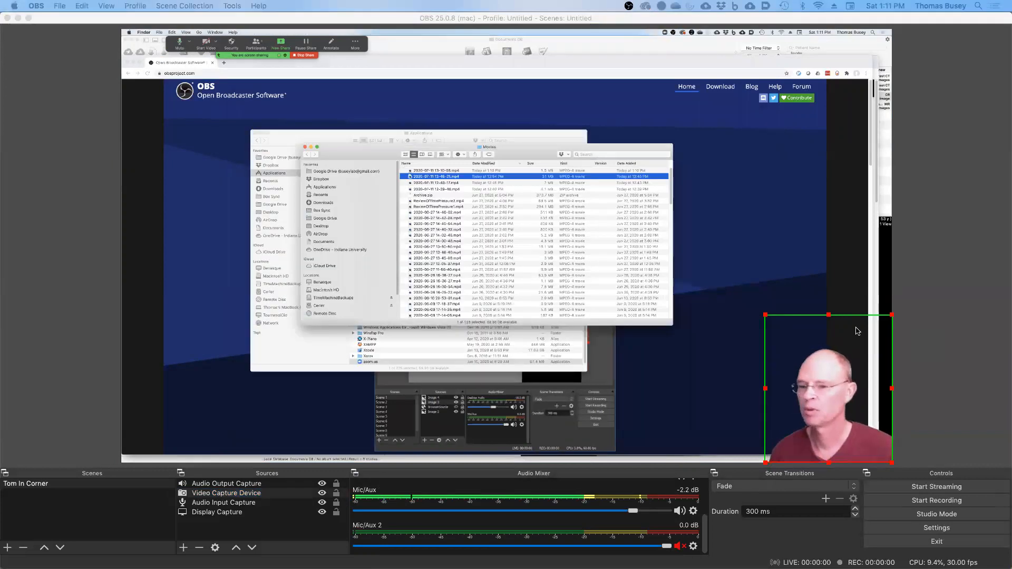
double_click(433, 171)
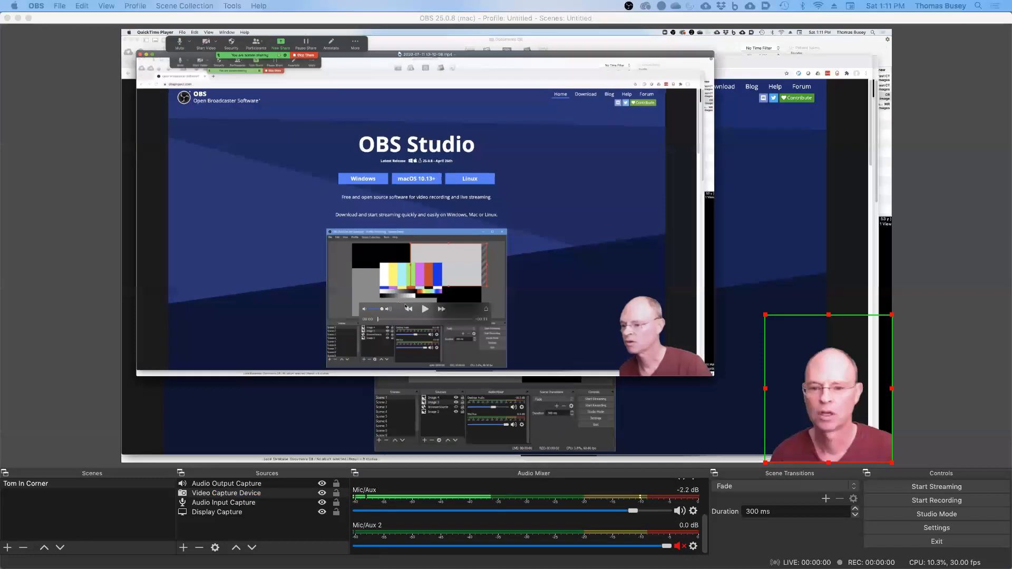
click(424, 310)
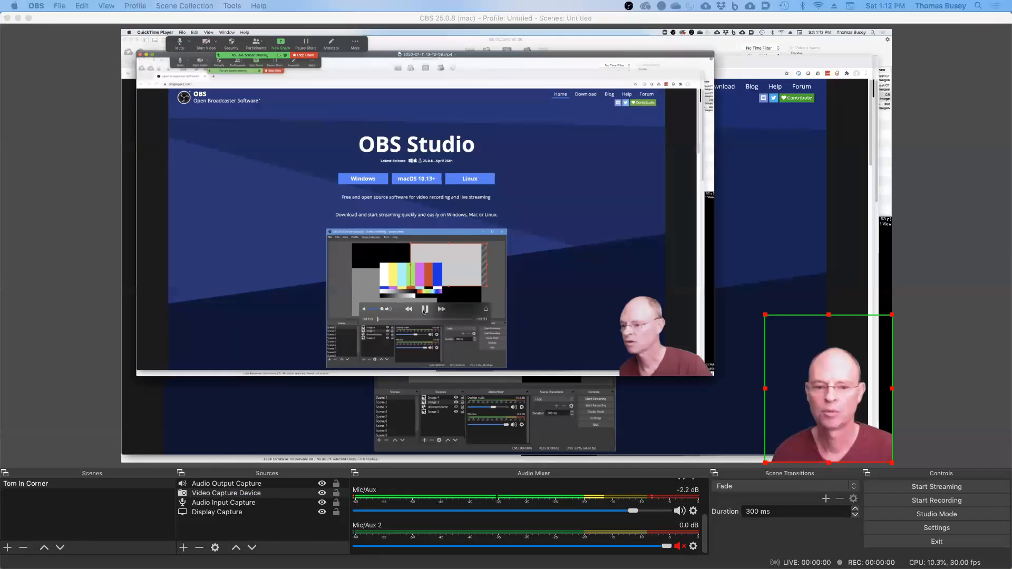
click(424, 309)
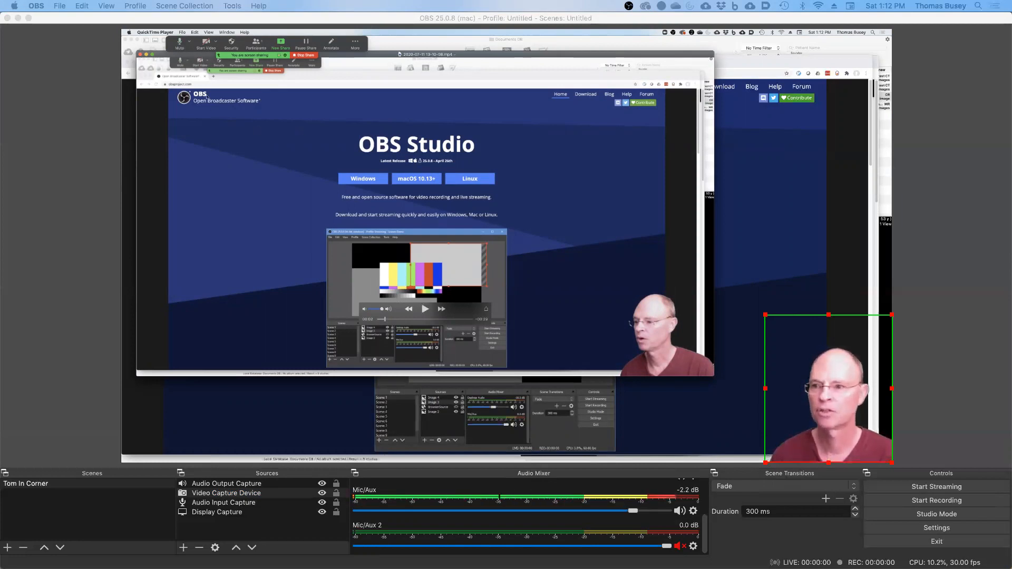
click(141, 55)
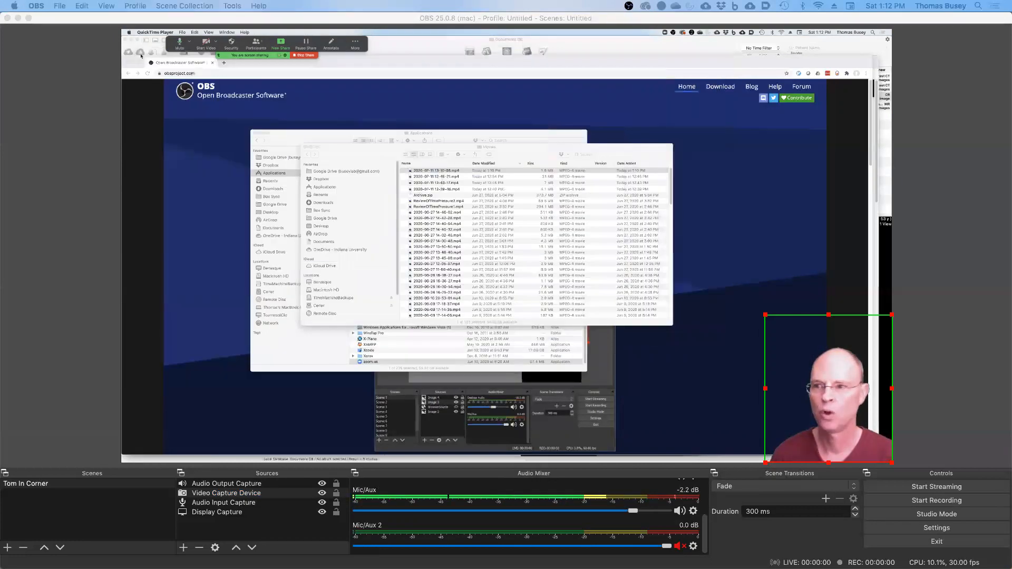